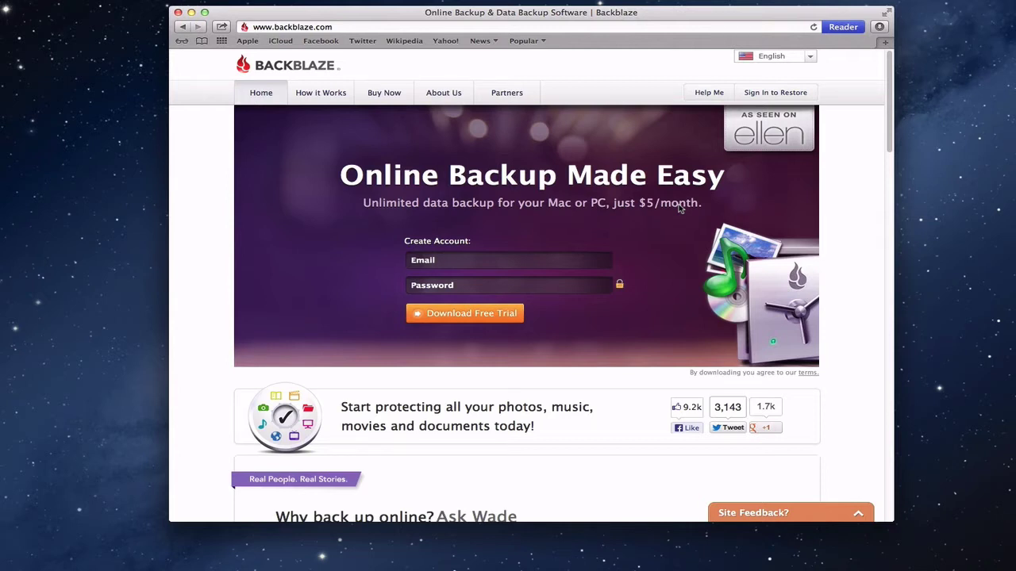
# - Examine the Backblaze home page for its feature list, customer feedback and the questions about online backup
pyautogui.scroll(-3, 587, 364)
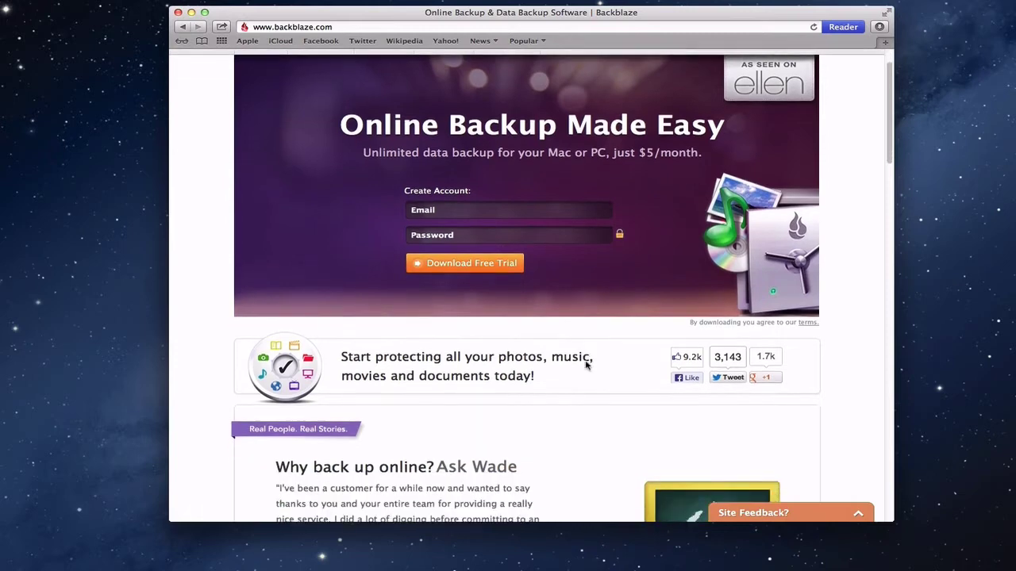
pyautogui.scroll(-5, 587, 363)
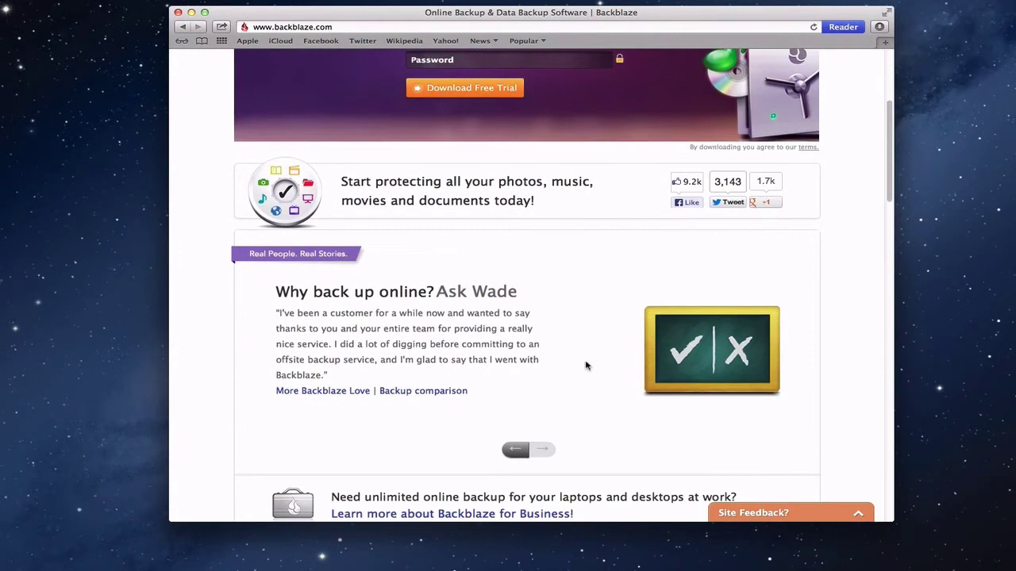
pyautogui.scroll(-8, 587, 365)
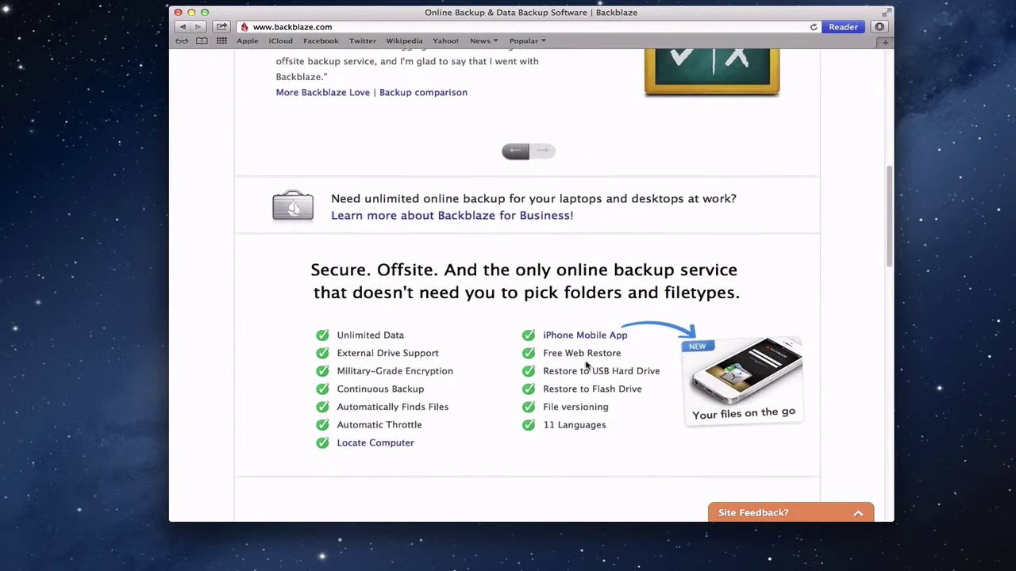
pyautogui.scroll(-10, 586, 363)
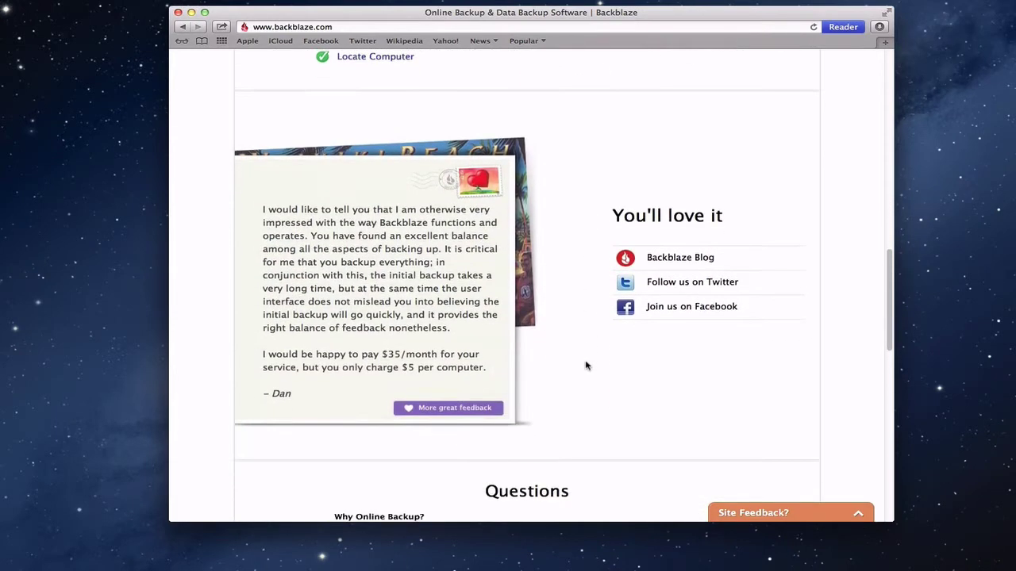
pyautogui.scroll(-4, 587, 365)
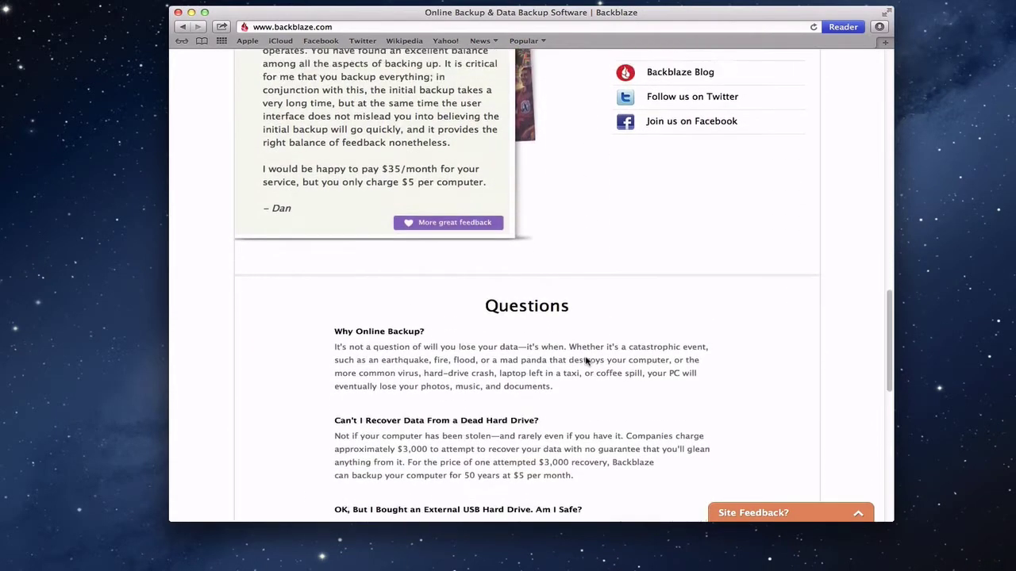
pyautogui.scroll(1, 586, 362)
pyautogui.scroll(-2, 586, 362)
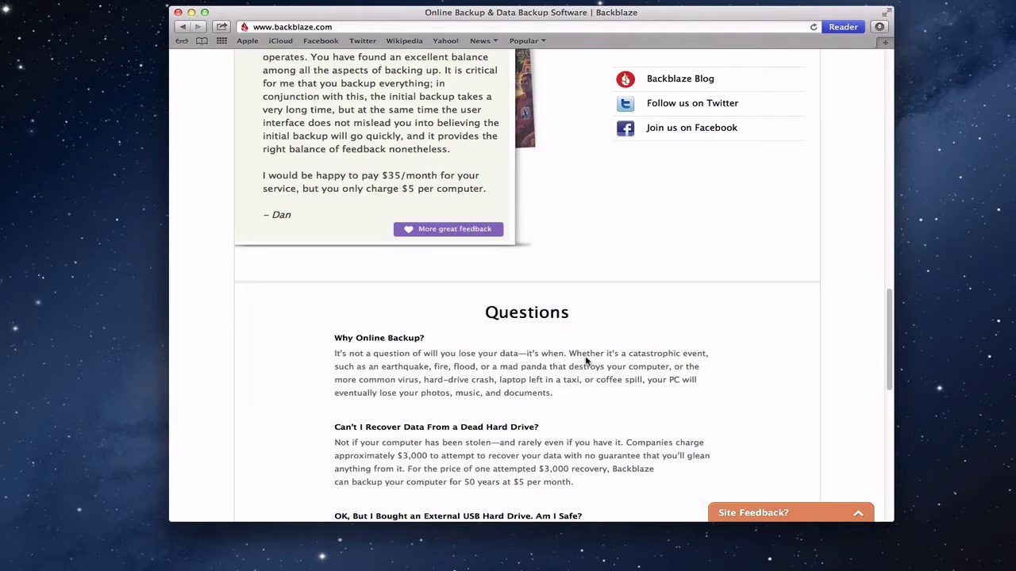
pyautogui.scroll(10, 587, 361)
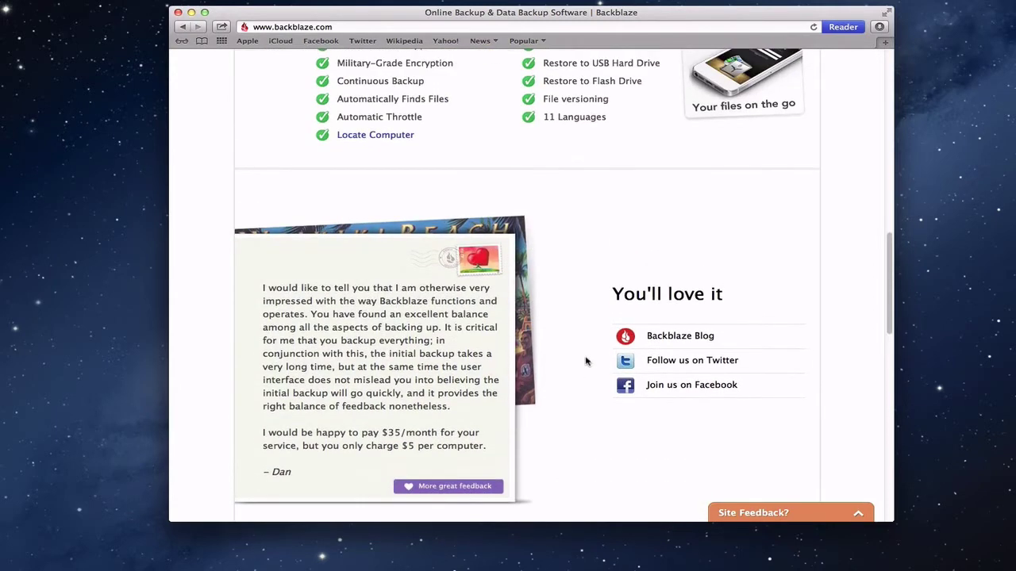
pyautogui.scroll(10, 585, 362)
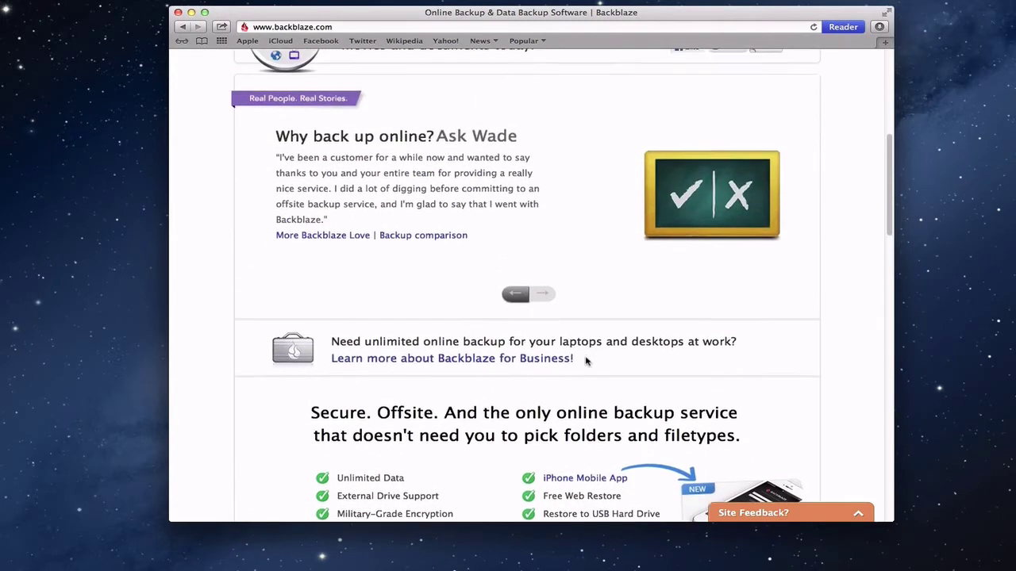
pyautogui.scroll(6, 586, 362)
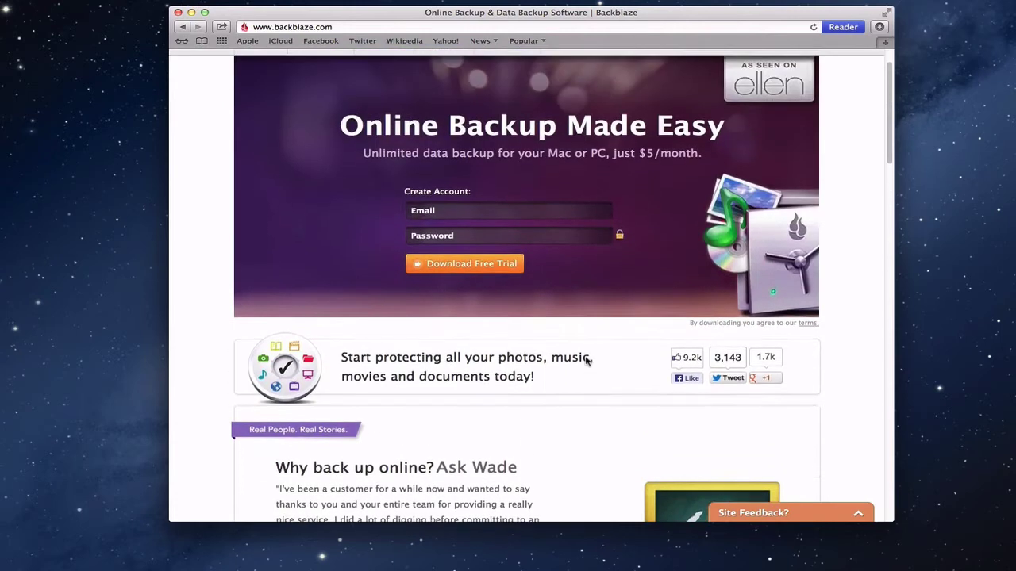
pyautogui.scroll(2, 586, 362)
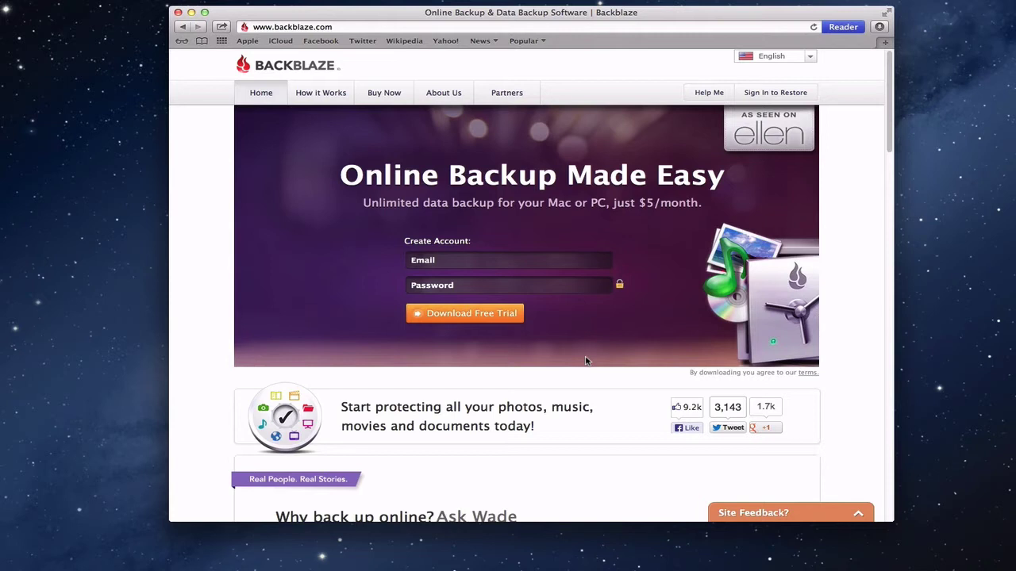
# - Create a Backblaze account with the e-mail address and account password, download the free trial, and dismiss the download instructions
pyautogui.click(441, 262)
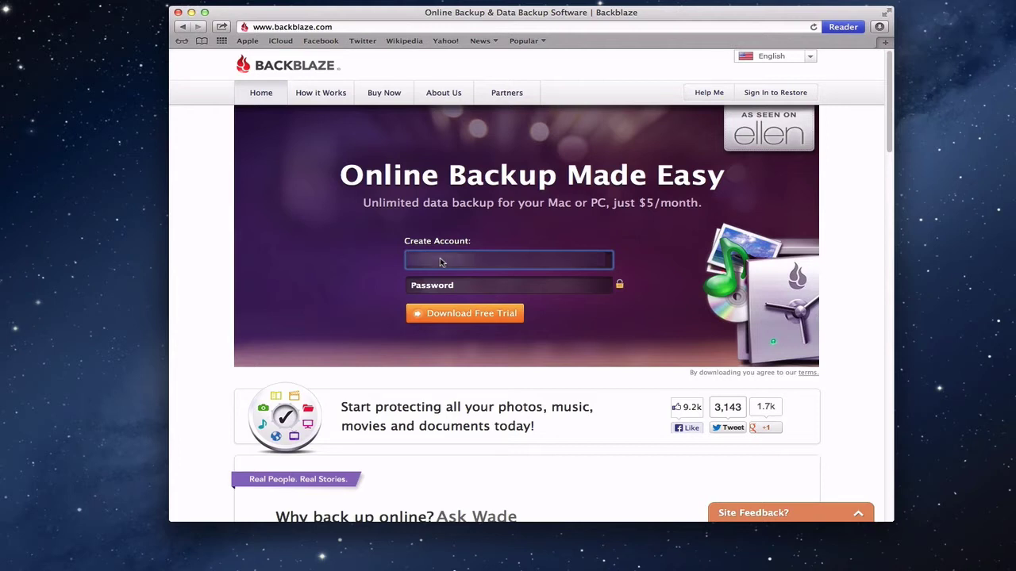
pyautogui.press('Tab')
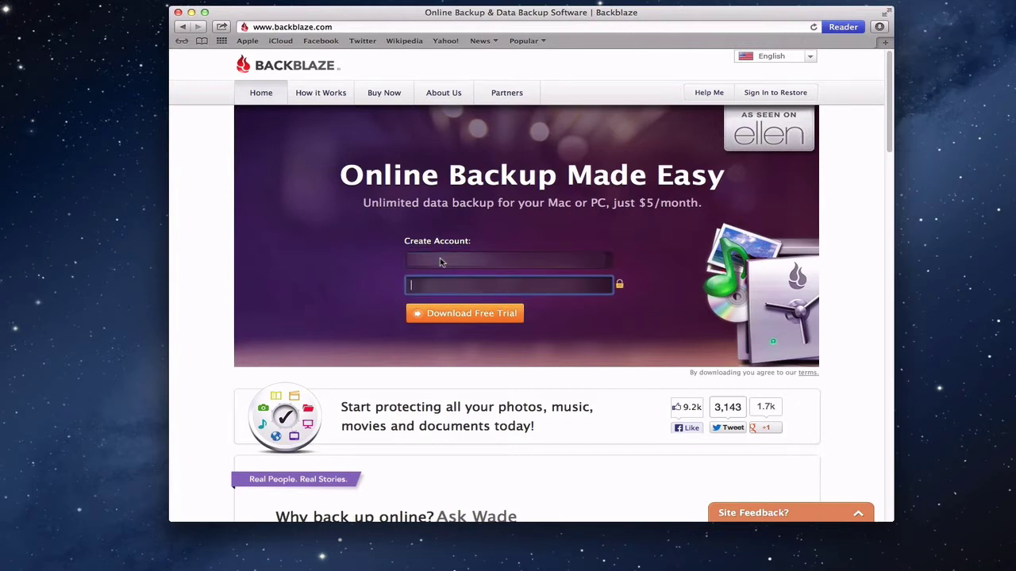
pyautogui.write('•••••••••••')
pyautogui.click(487, 321)
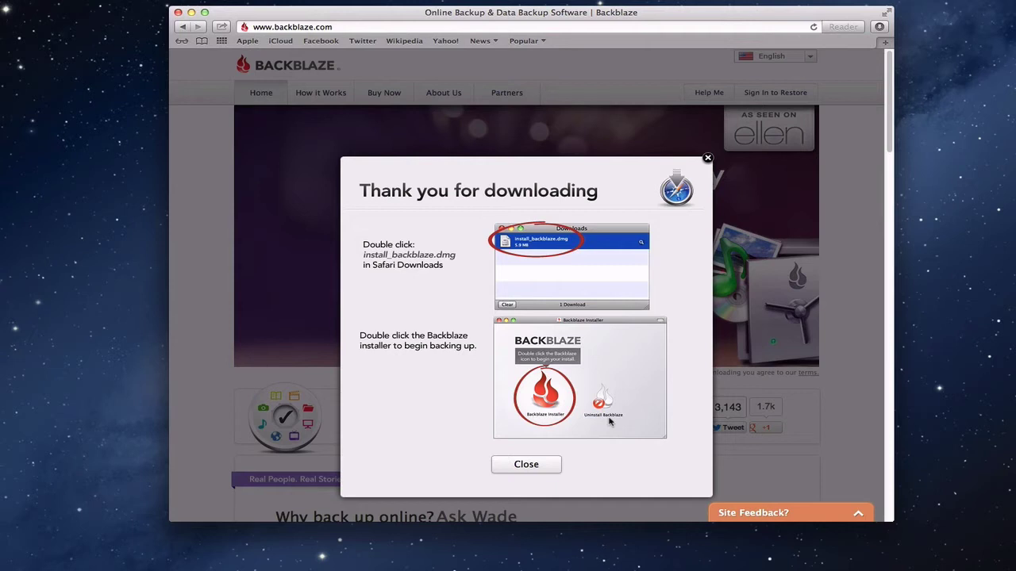
pyautogui.click(526, 465)
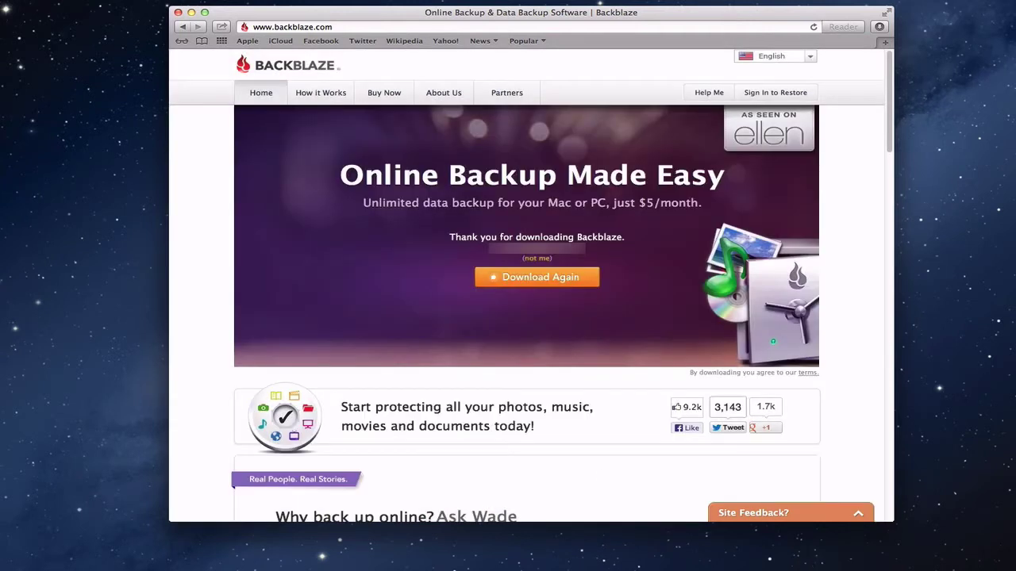
# - Open the downloaded Backblaze disk image and launch Backblaze Installer, allowing the downloaded application to open
pyautogui.click(881, 29)
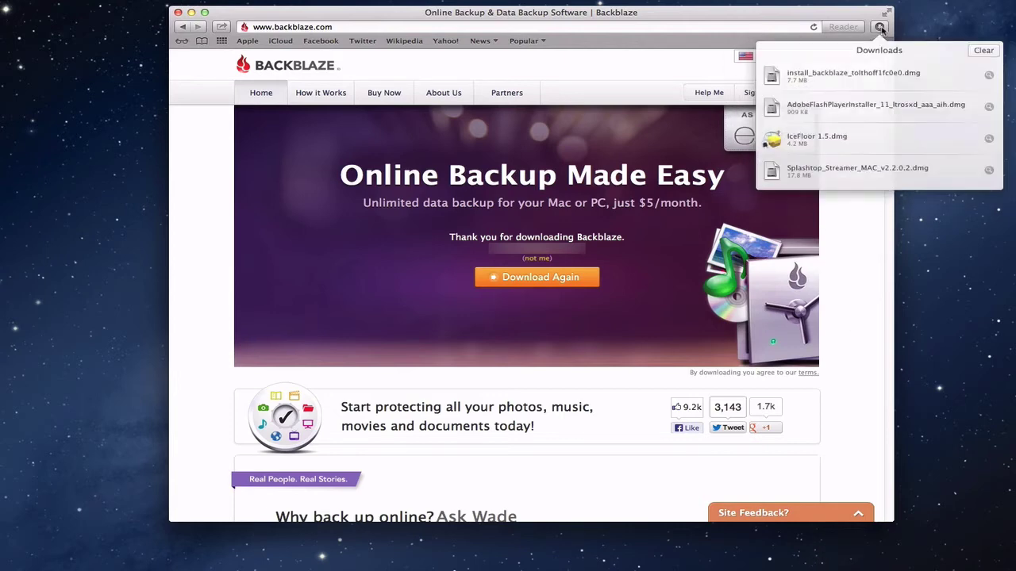
pyautogui.click(774, 77)
pyautogui.doubleClick(774, 75)
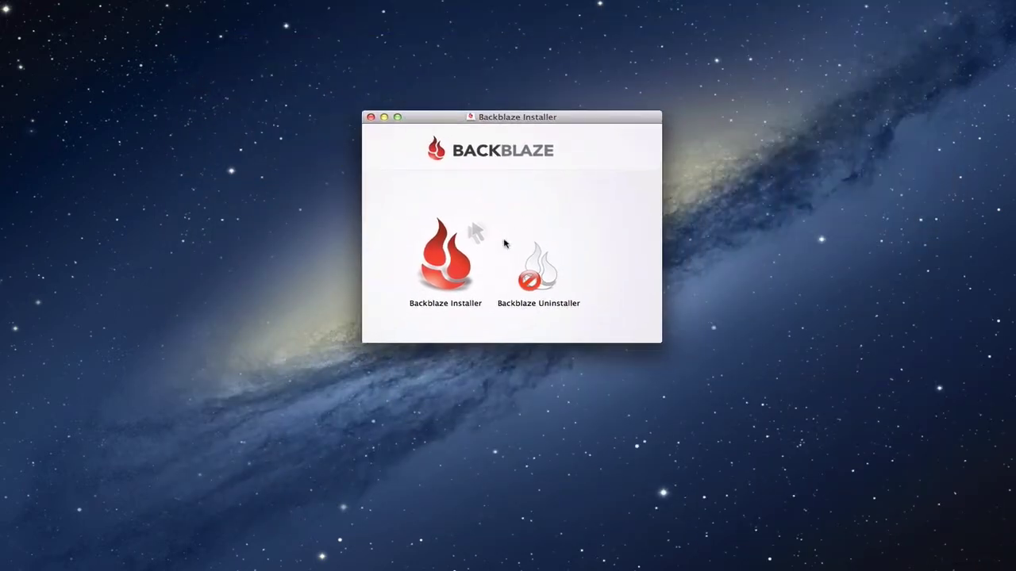
pyautogui.doubleClick(439, 276)
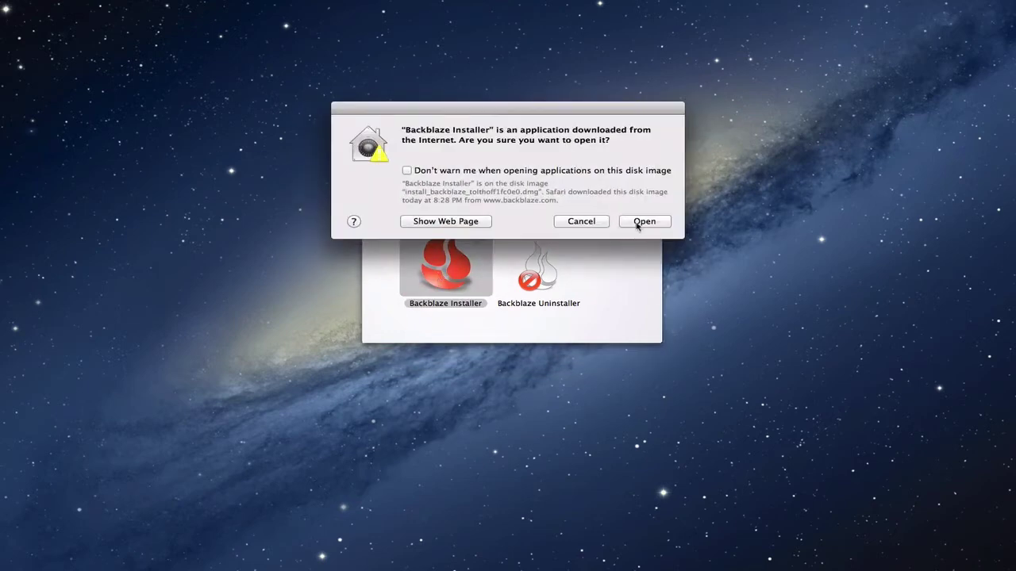
pyautogui.click(644, 223)
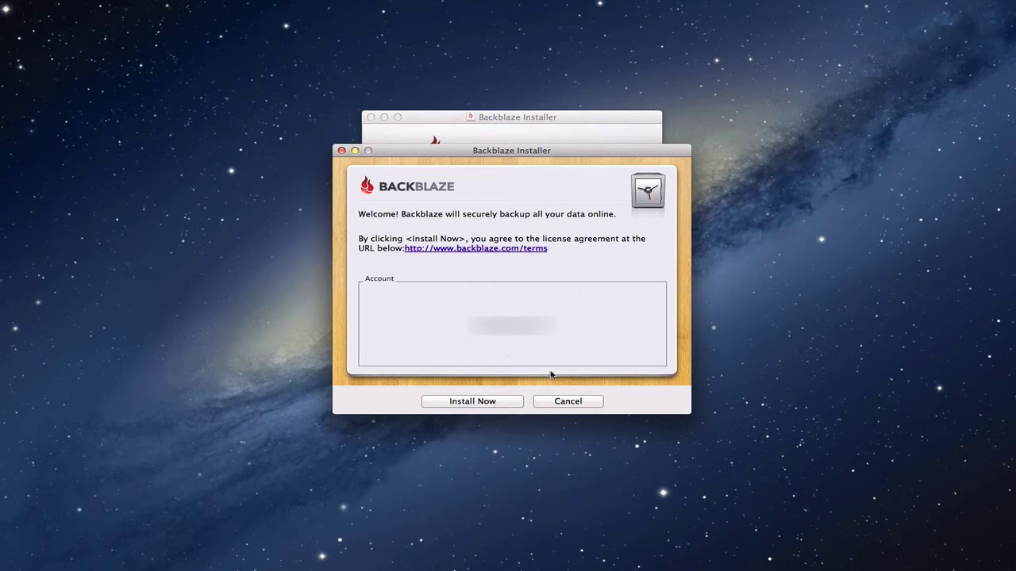
# - Install Backblaze, authorize the changes with the computer's account password, and close the installer once it finishes
pyautogui.click(491, 403)
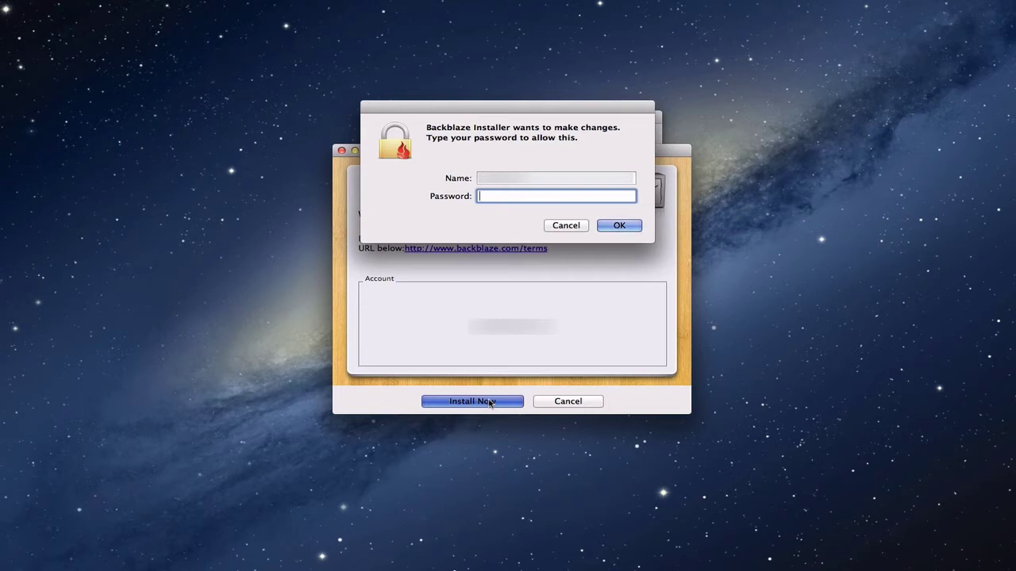
pyautogui.write('•••••••••••')
pyautogui.press('Return')
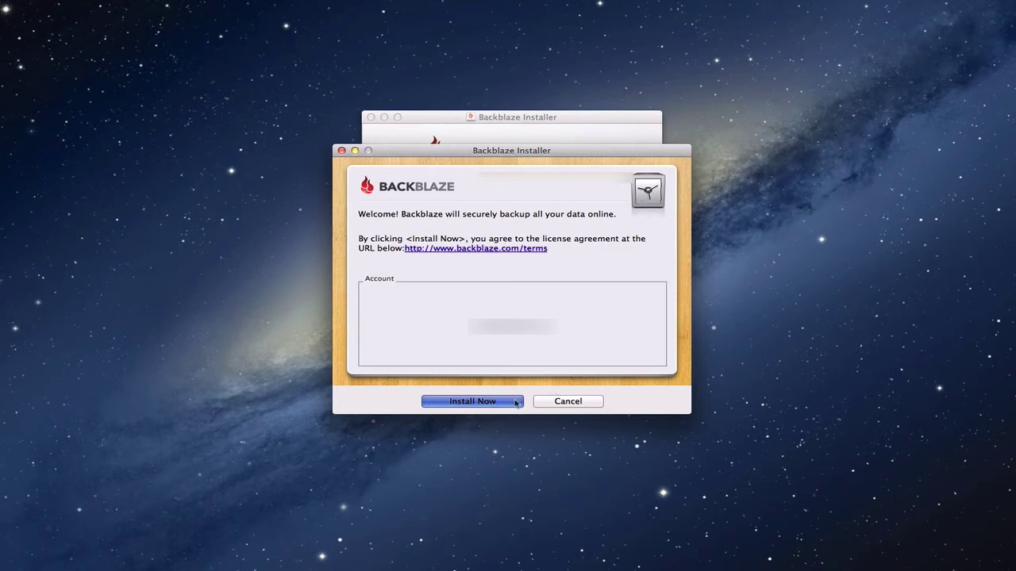
pyautogui.click(520, 402)
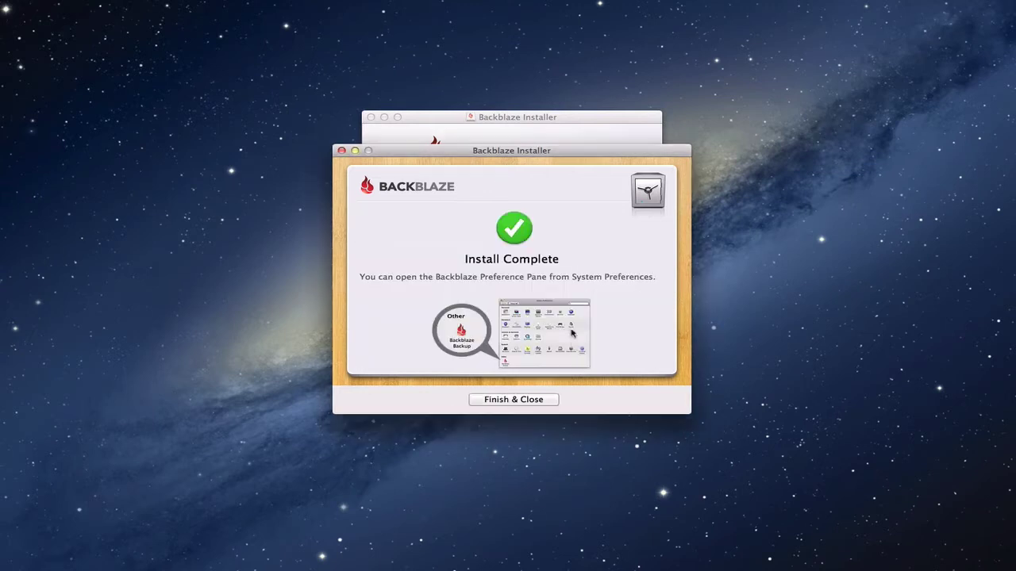
pyautogui.click(517, 399)
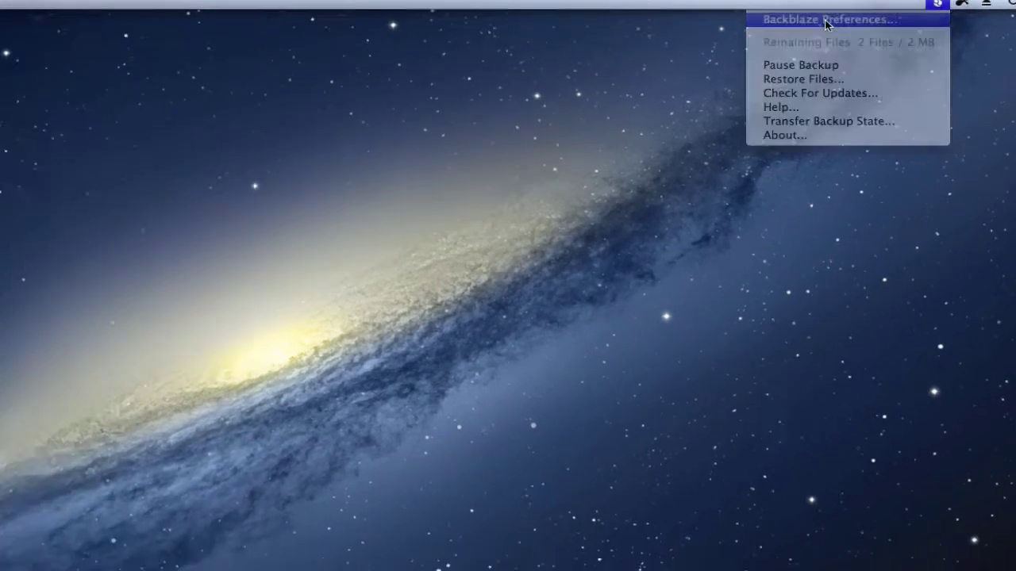
# - Open the settings in Backblaze Preferences and review the choices for the temporary data drive and the not-backed-up warning
pyautogui.click(756, 29)
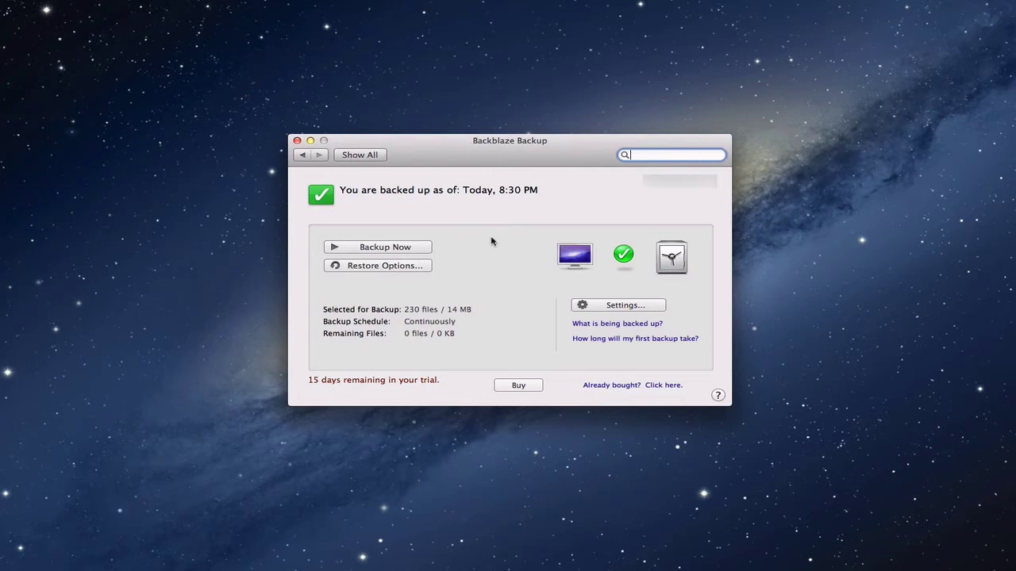
pyautogui.click(621, 306)
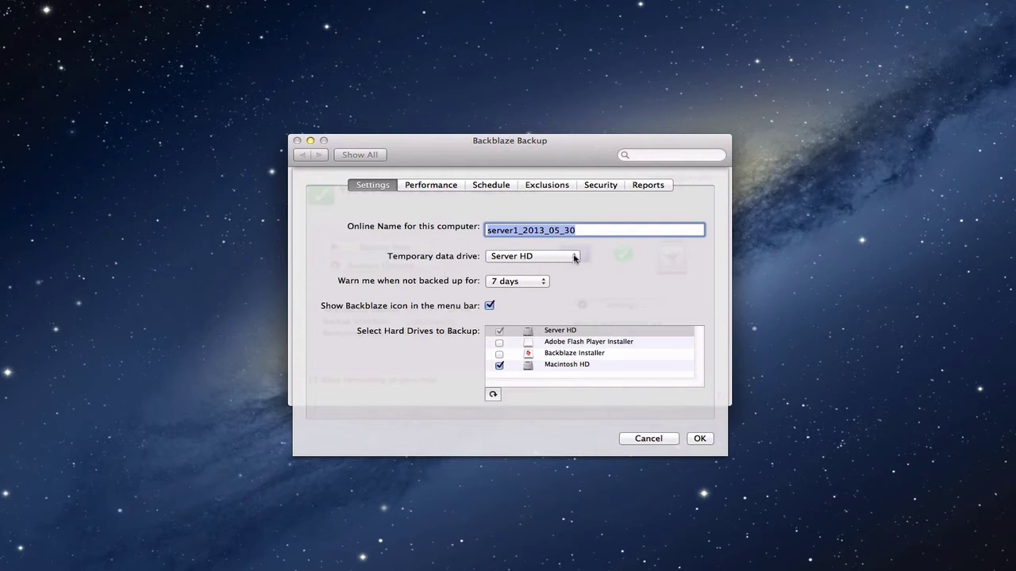
pyautogui.click(575, 258)
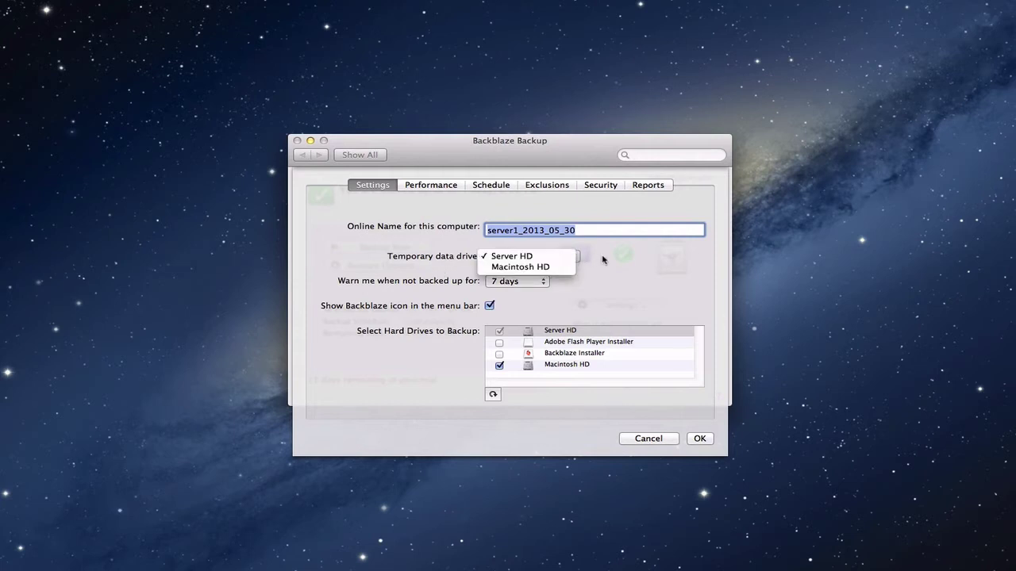
pyautogui.click(602, 259)
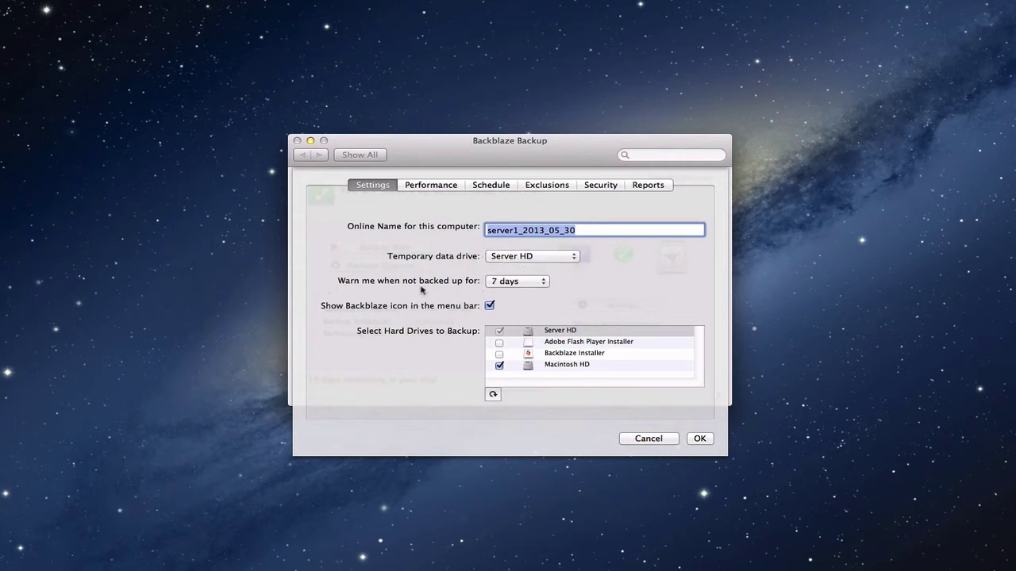
pyautogui.click(542, 283)
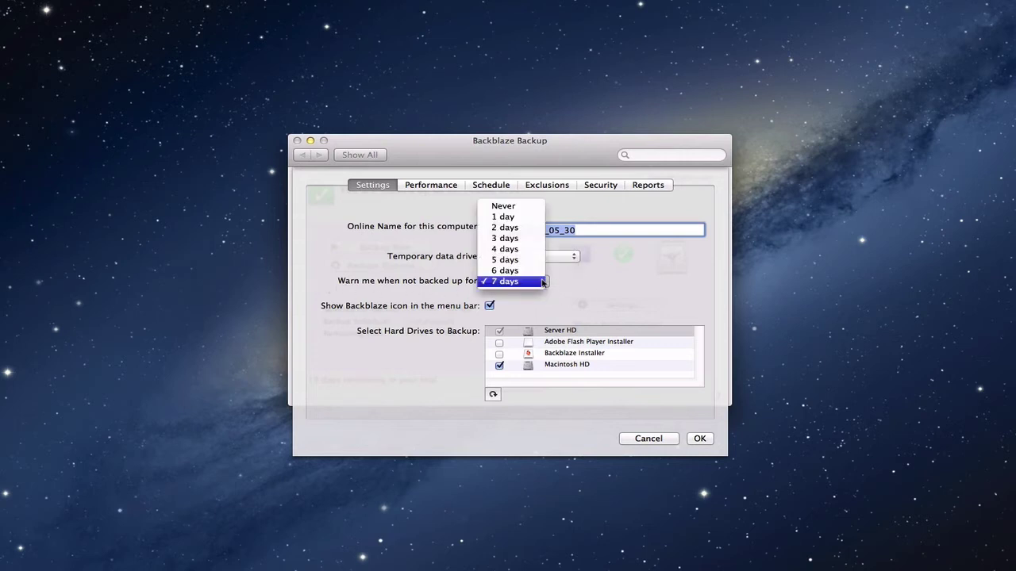
pyautogui.click(542, 282)
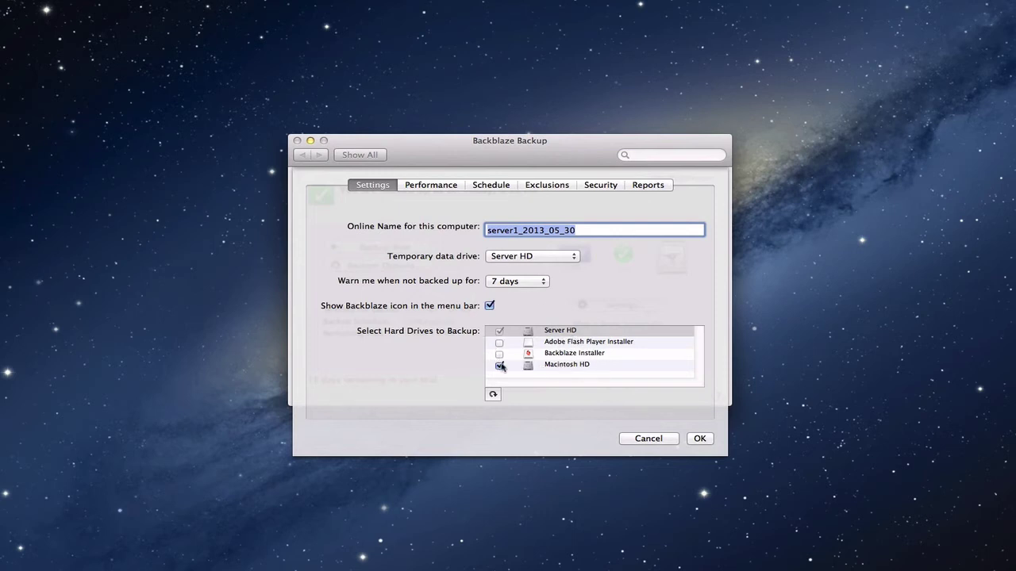
# - Turn off Automatic Throttle in the performance settings to view the manual throttle, and turn it back on
pyautogui.click(437, 186)
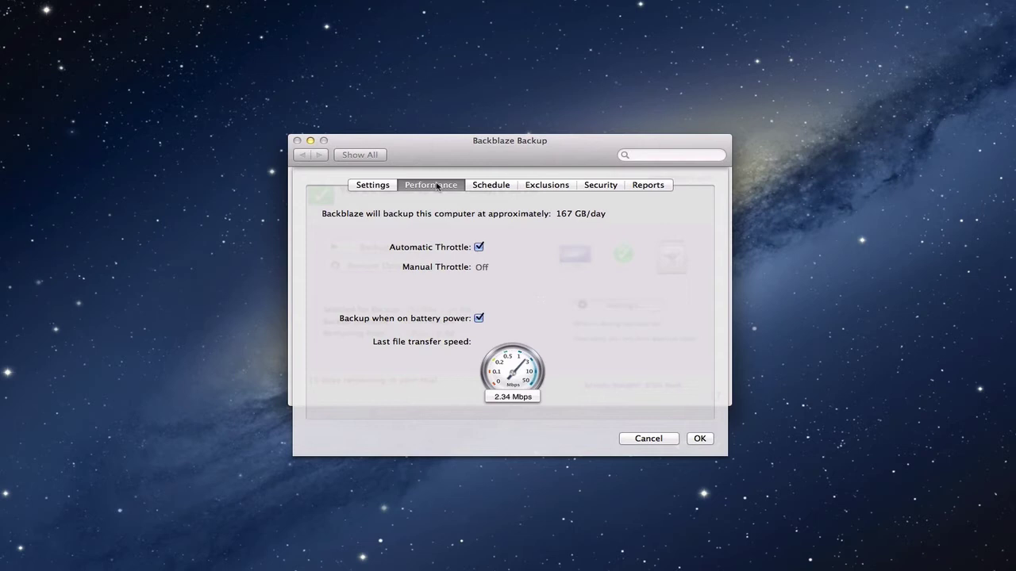
pyautogui.click(480, 248)
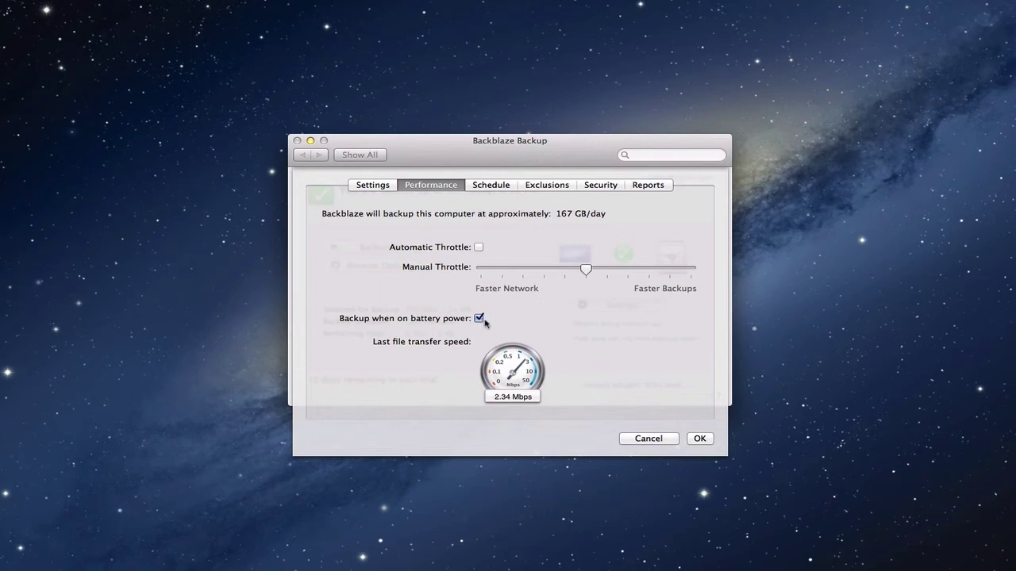
pyautogui.click(479, 247)
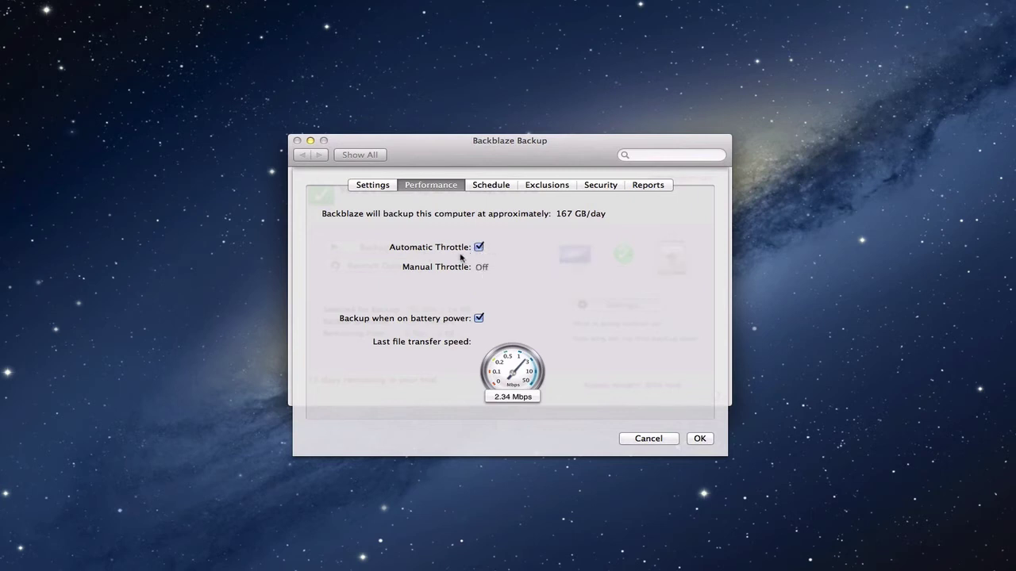
# - Set the backup schedule to Once Per Day to view its start and end options, and return it to Continuously (Recommended)
pyautogui.click(498, 186)
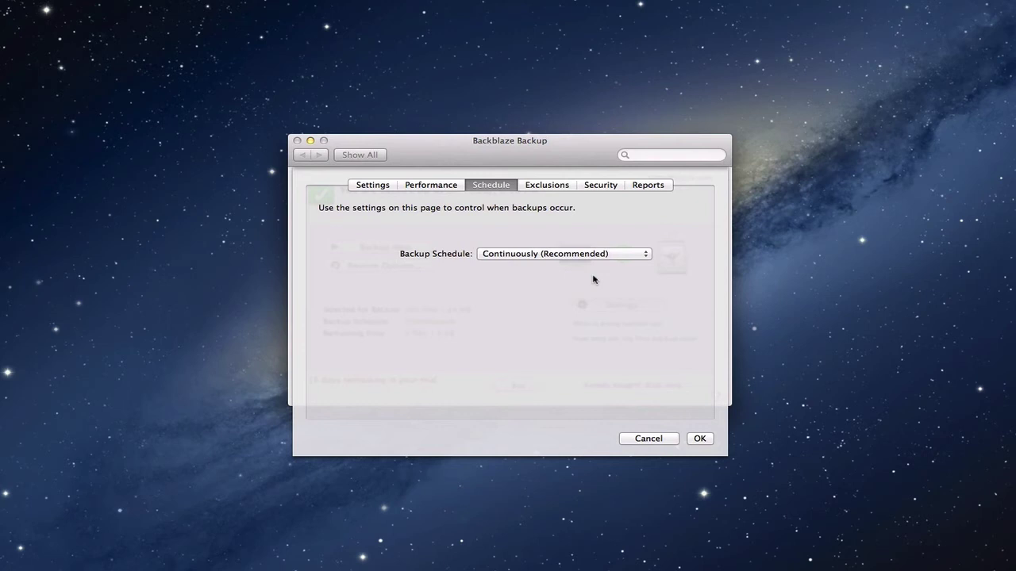
pyautogui.click(645, 254)
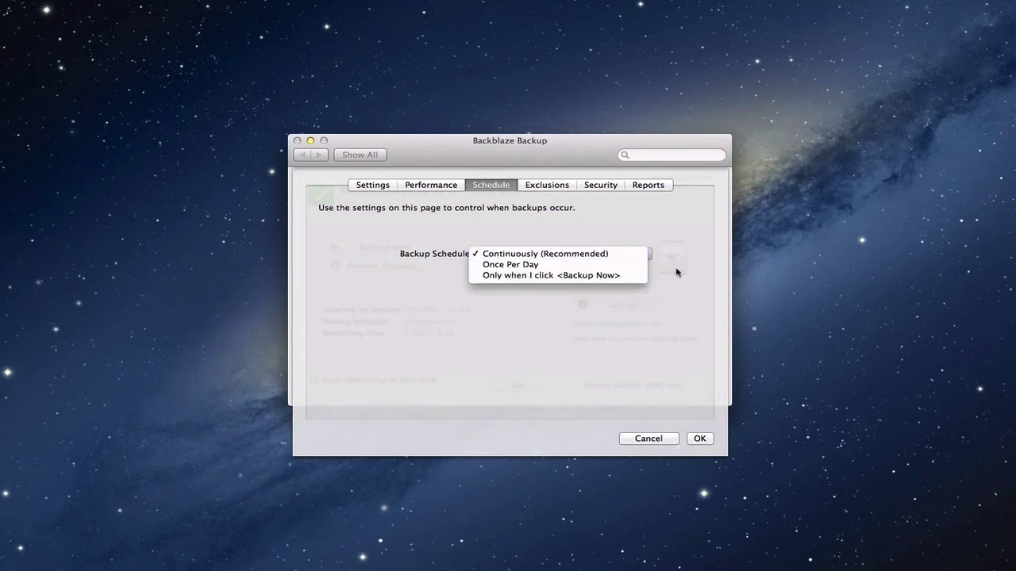
pyautogui.click(536, 270)
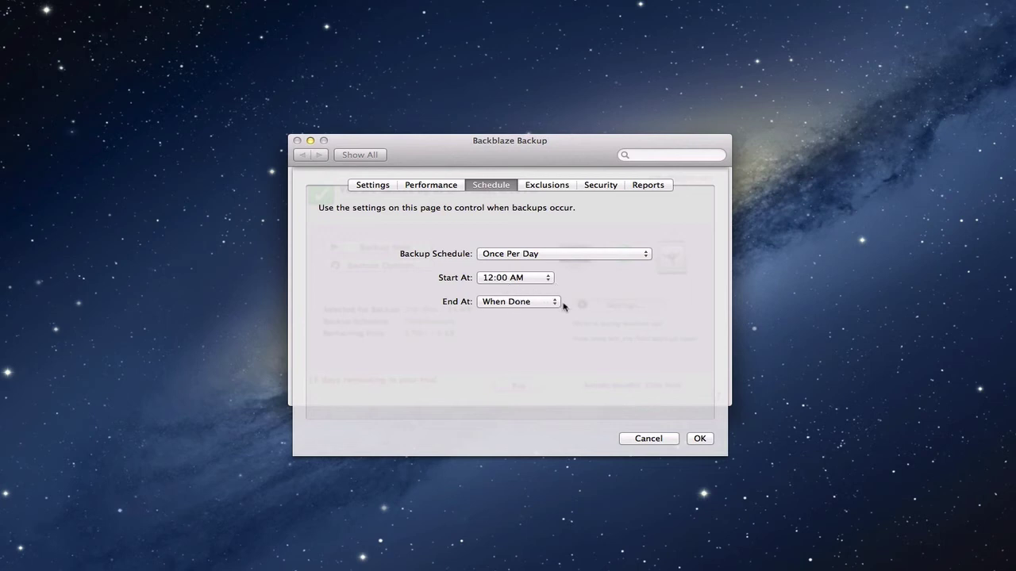
pyautogui.click(648, 255)
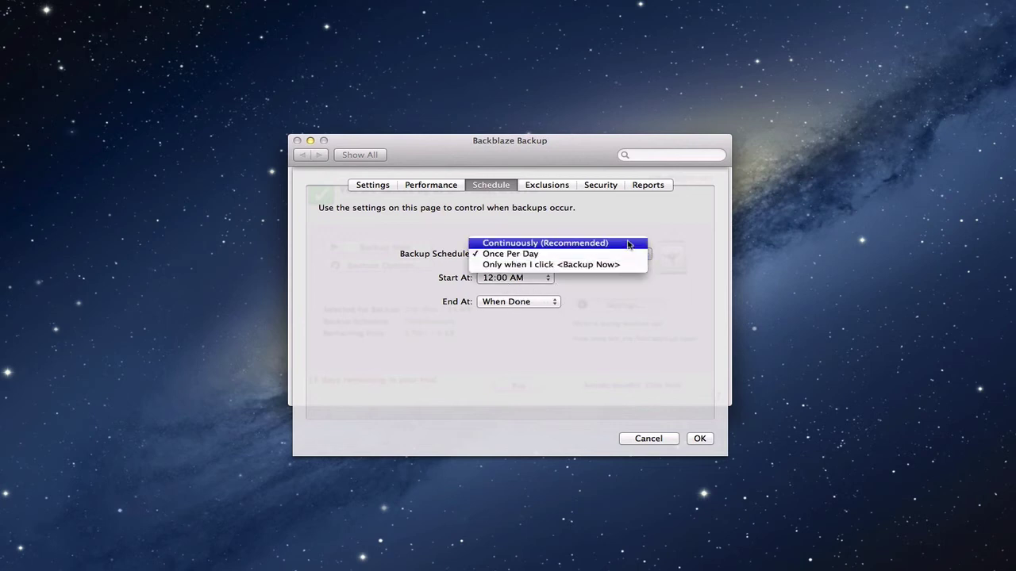
pyautogui.click(629, 244)
# - Set the maximum size of files to back up to No Limit in the exclusion settings
pyautogui.click(547, 187)
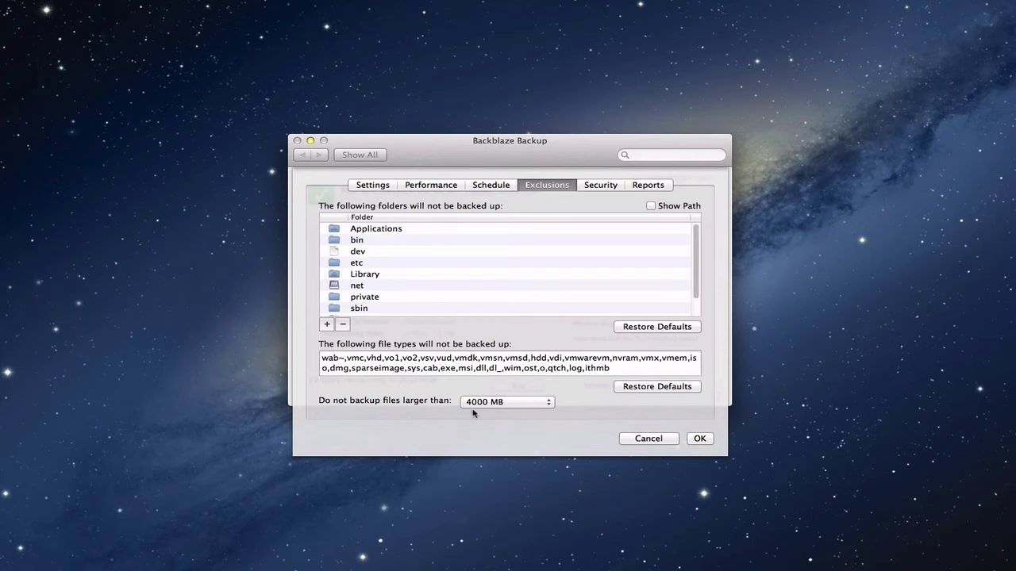
pyautogui.click(547, 404)
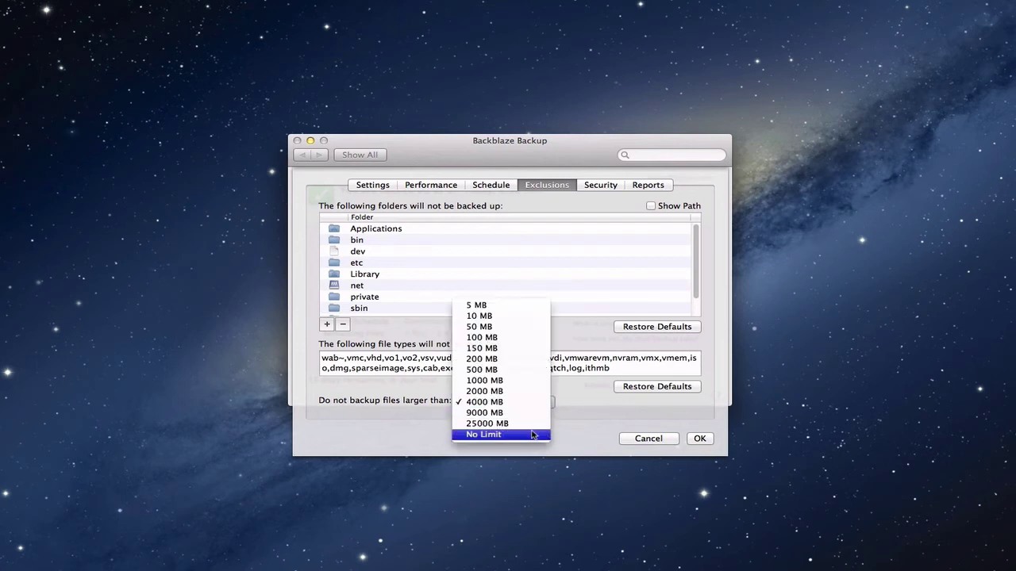
pyautogui.click(531, 435)
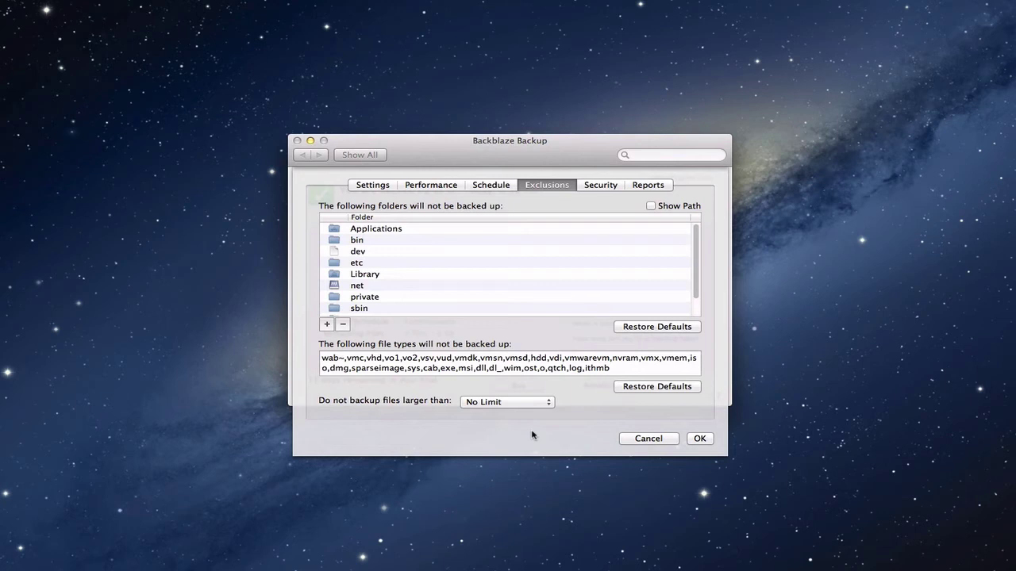
# - Review the private encryption key information in the security settings, and view the backup reports and the files scheduled for backup
pyautogui.click(600, 188)
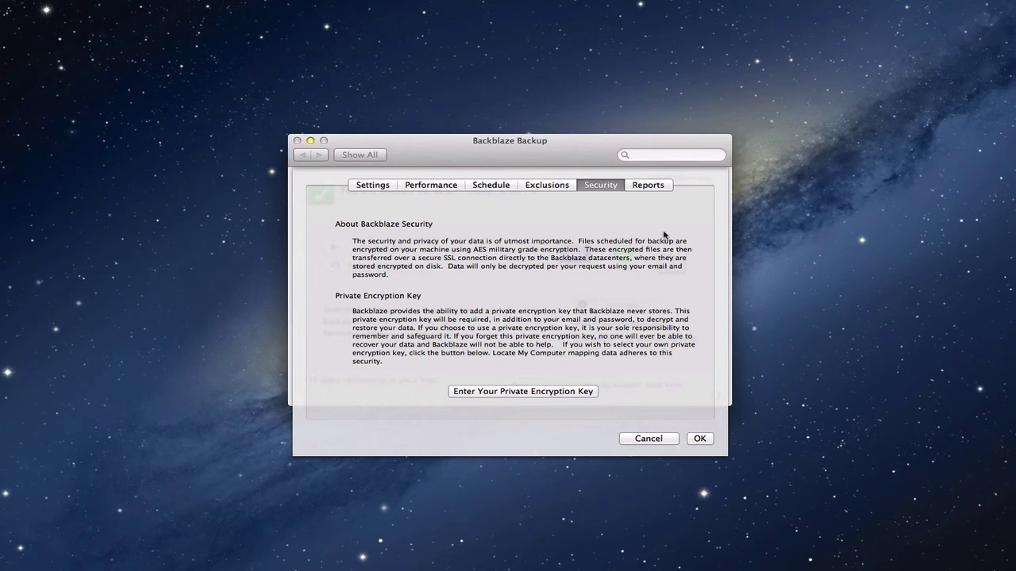
pyautogui.click(654, 186)
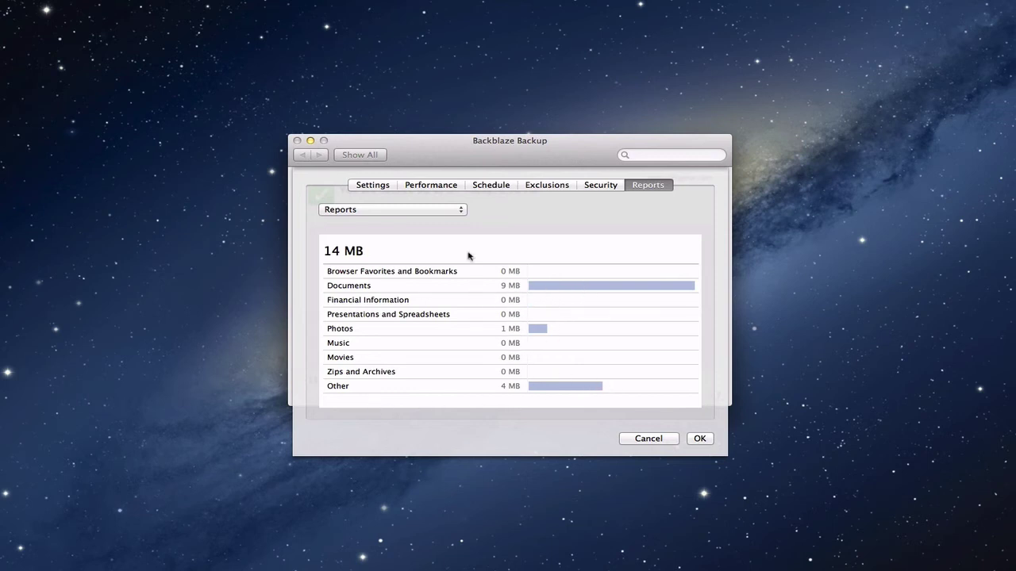
pyautogui.click(463, 211)
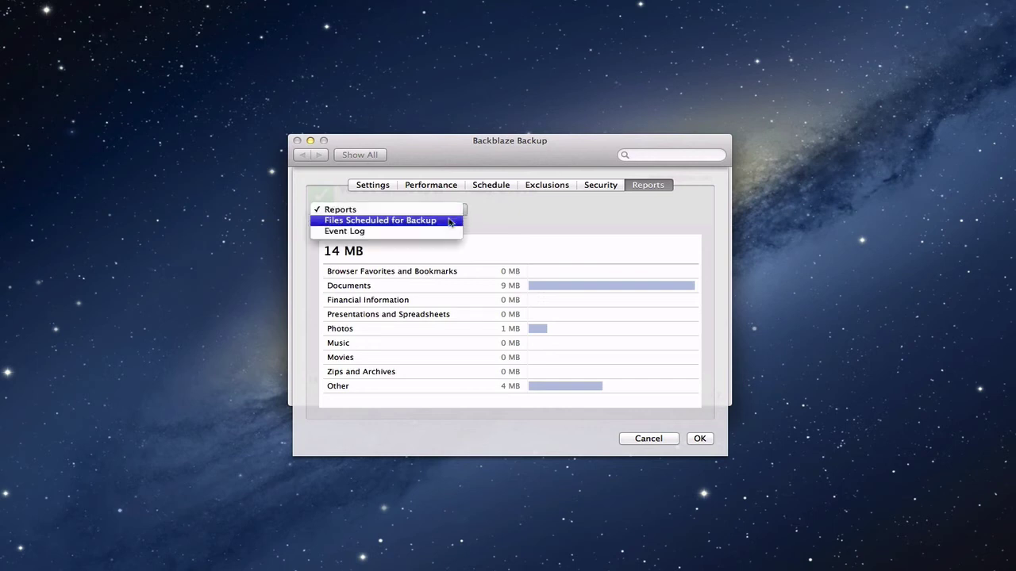
pyautogui.click(428, 221)
pyautogui.click(460, 211)
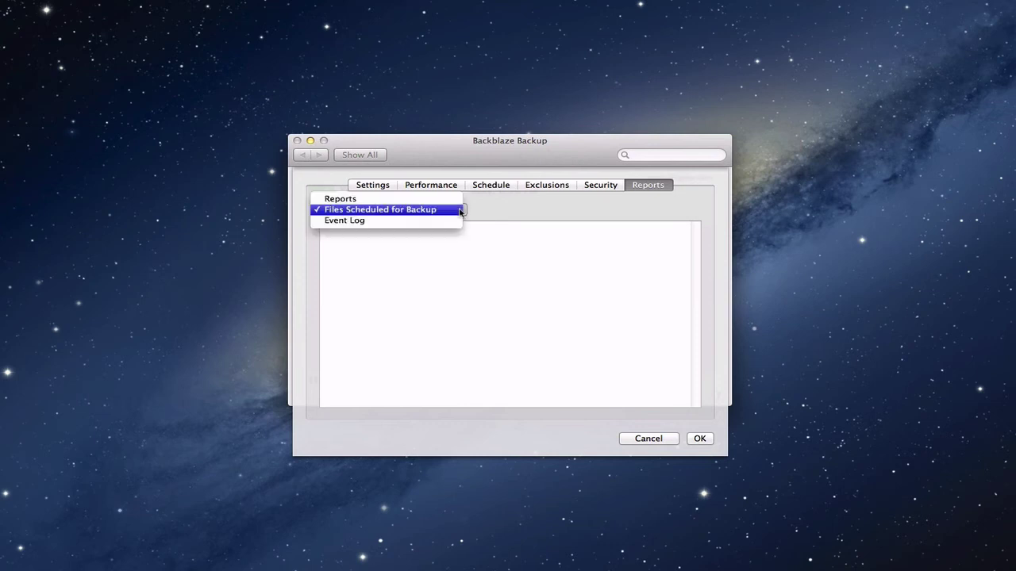
pyautogui.click(406, 200)
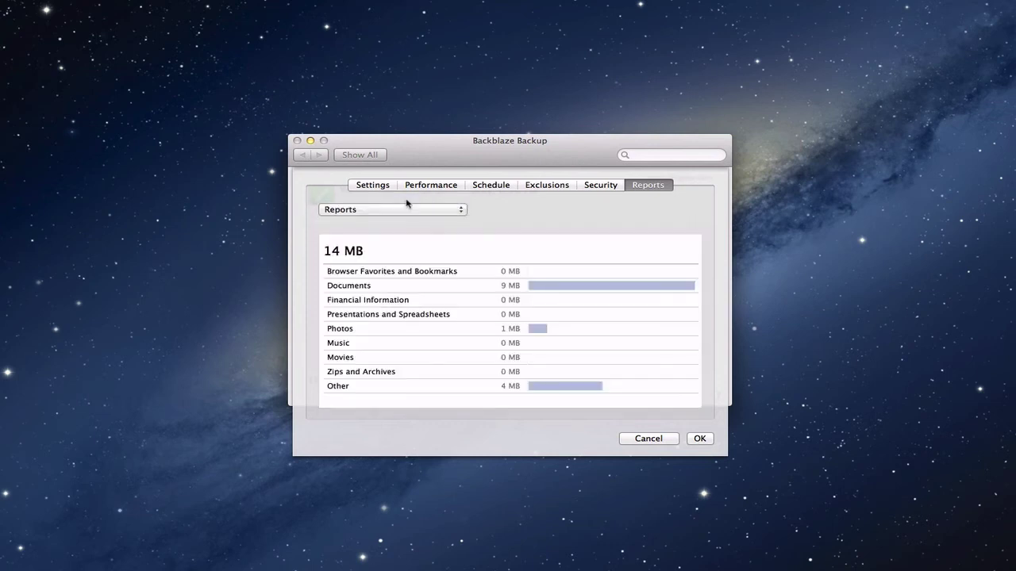
# - Save the backup settings and look through the quick commands of the Backblaze item in the Mac's menu bar
pyautogui.click(703, 439)
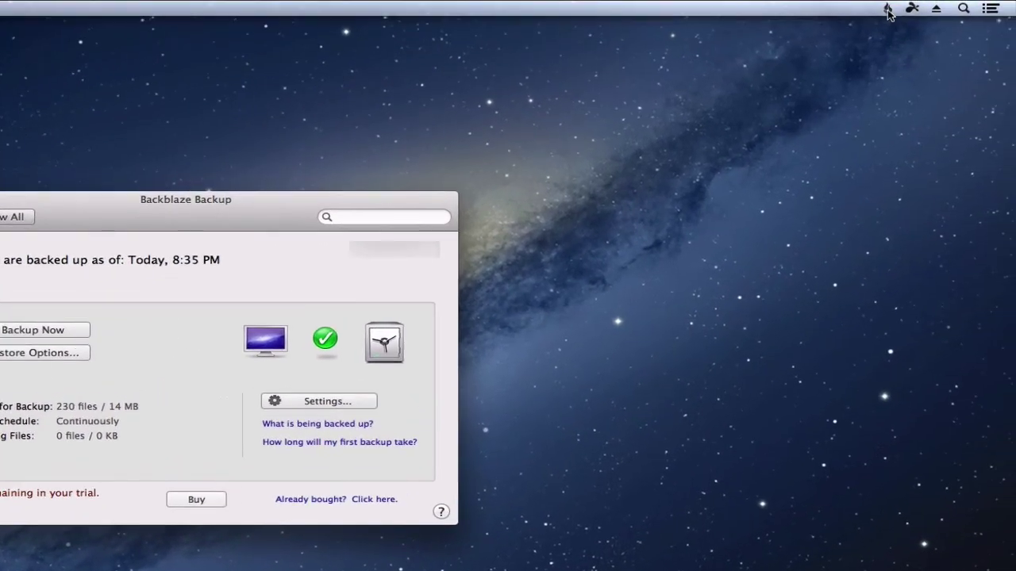
pyautogui.click(888, 10)
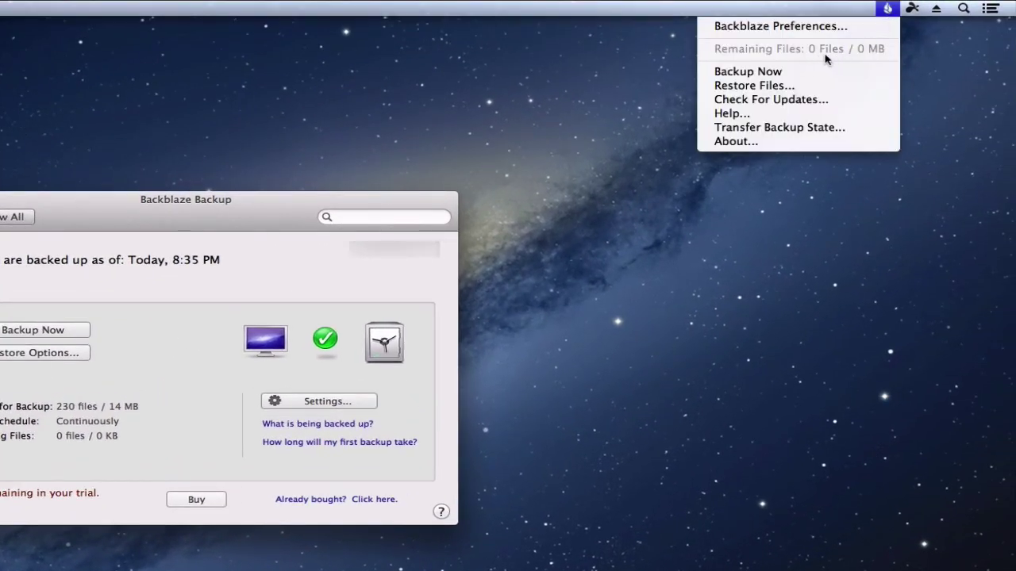
pyautogui.click(888, 9)
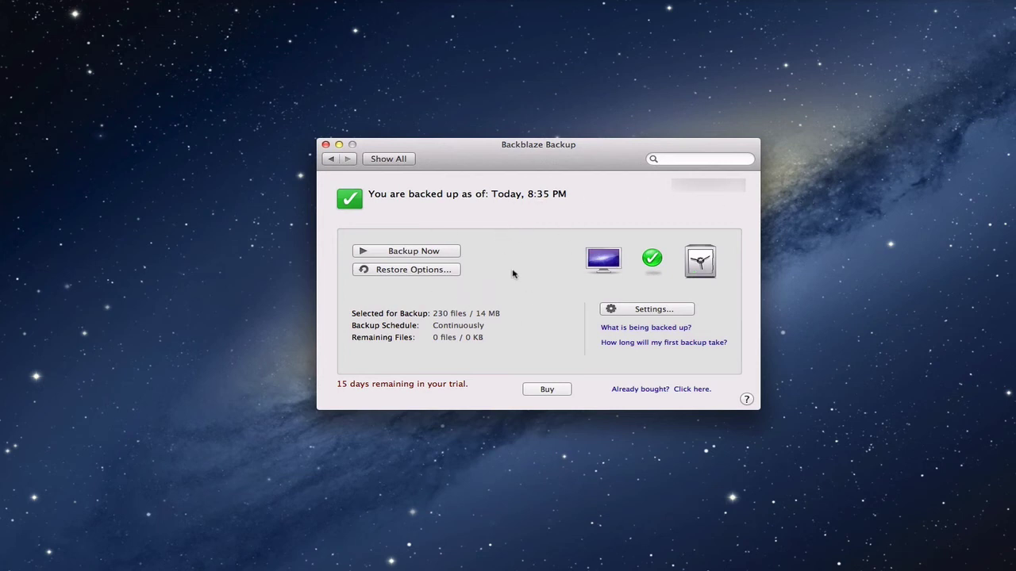
# - View the ways to restore files and sign in to the Backblaze website with the account password
pyautogui.click(405, 272)
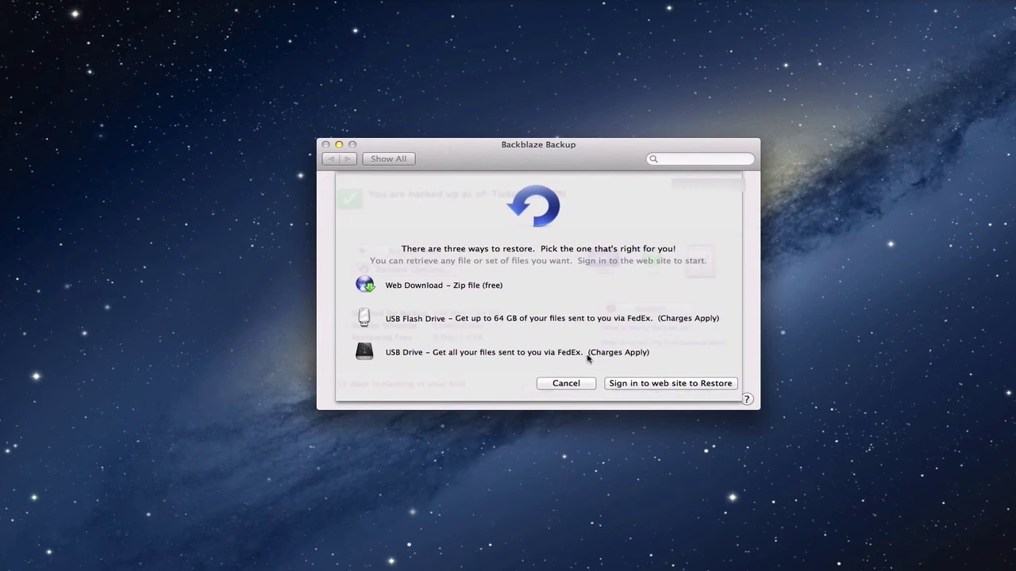
pyautogui.click(657, 383)
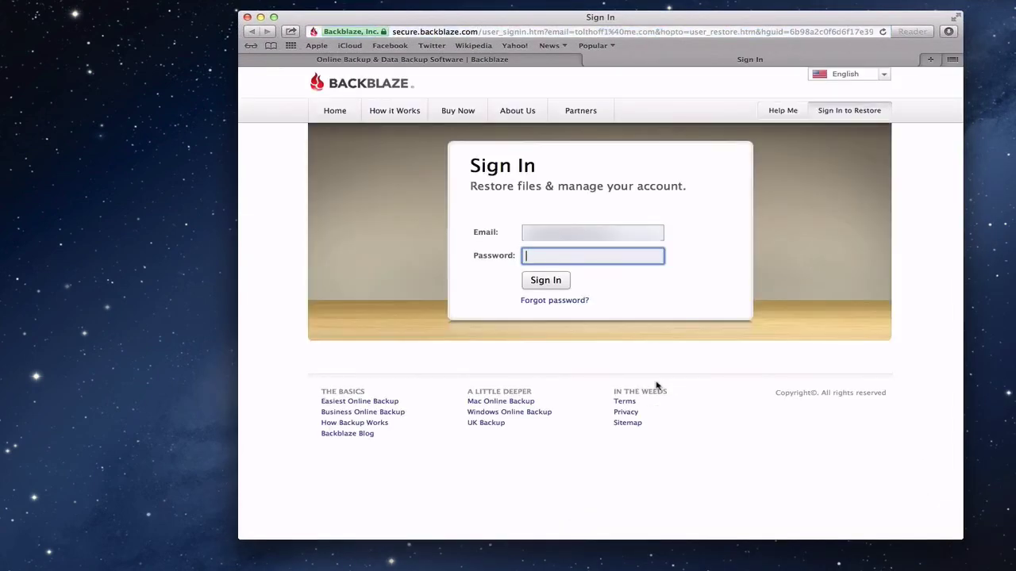
pyautogui.write('***********')
pyautogui.press('Return')
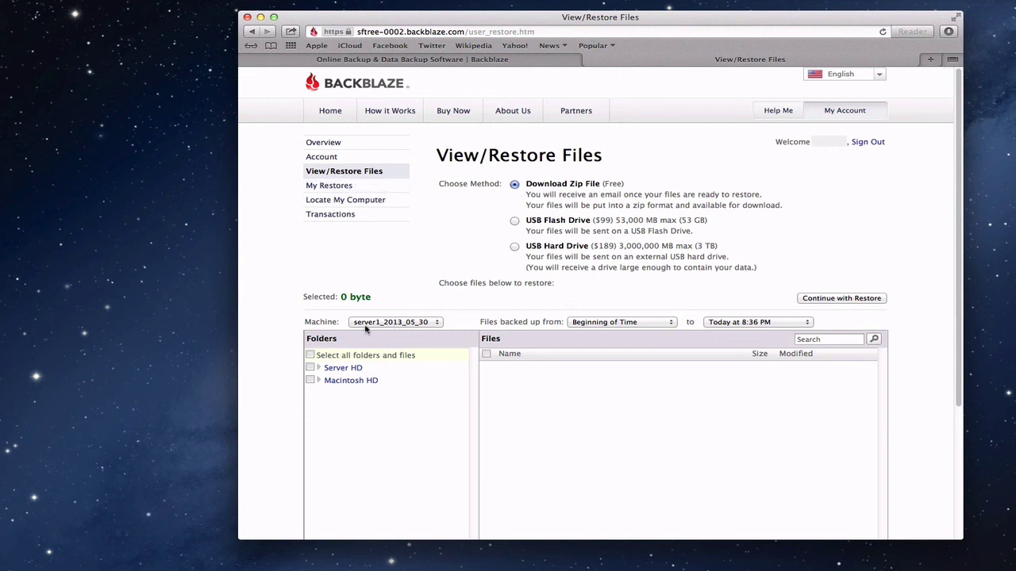
# - Request a free zip restore of the administrator folder under Server HD > Users, and check the request in My Restores
pyautogui.click(319, 368)
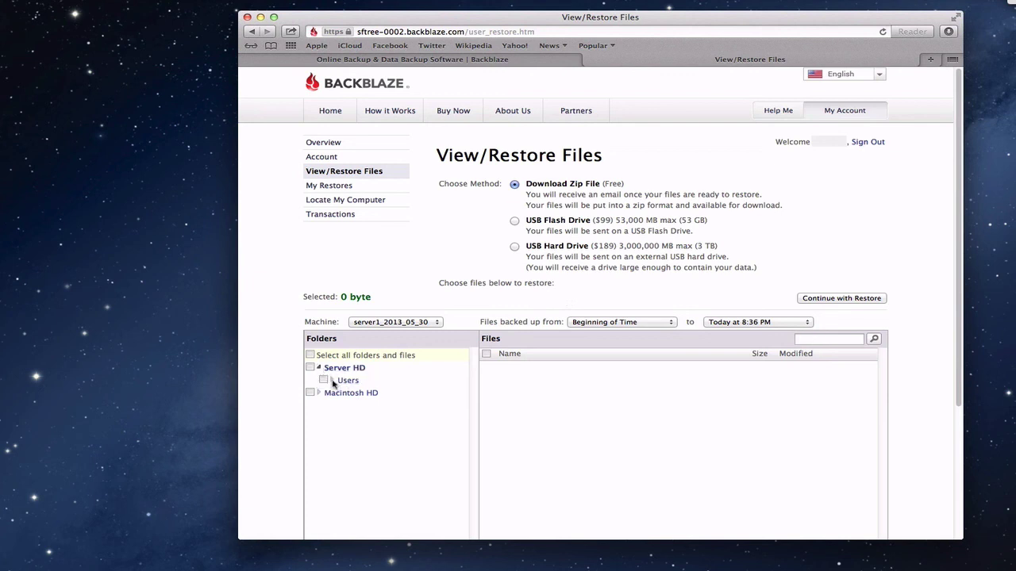
pyautogui.click(332, 381)
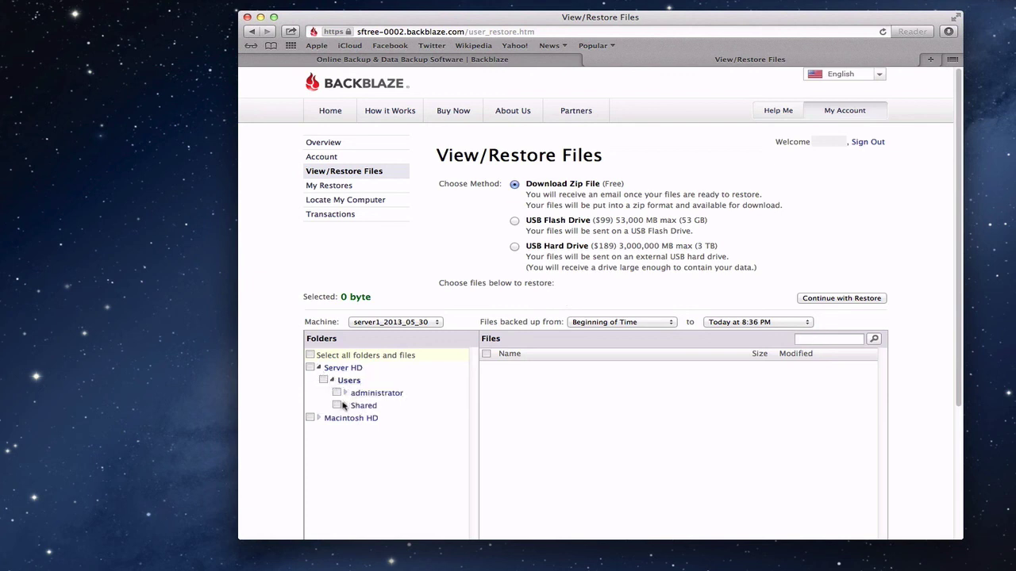
pyautogui.click(337, 393)
pyautogui.click(345, 393)
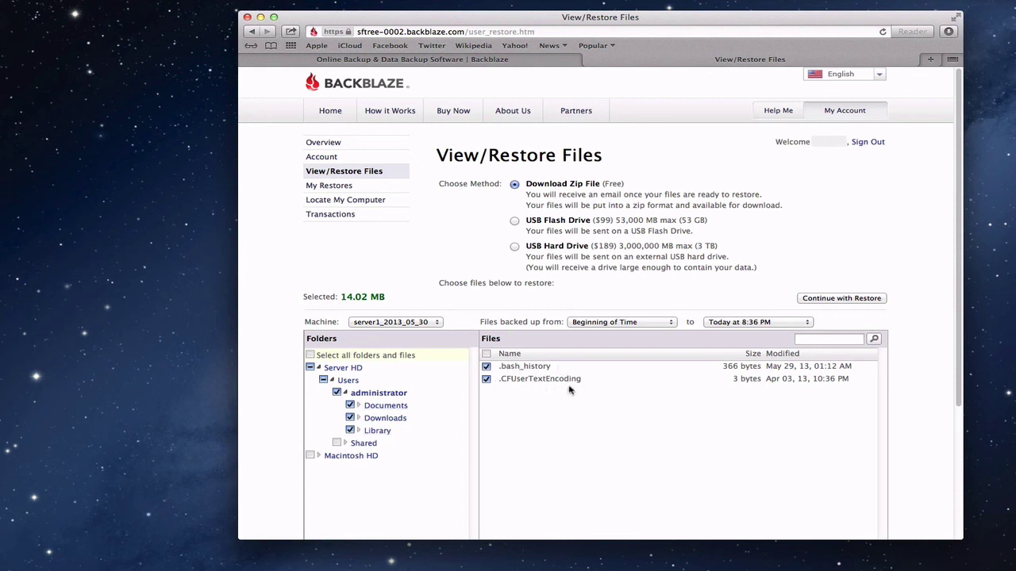
pyautogui.click(842, 298)
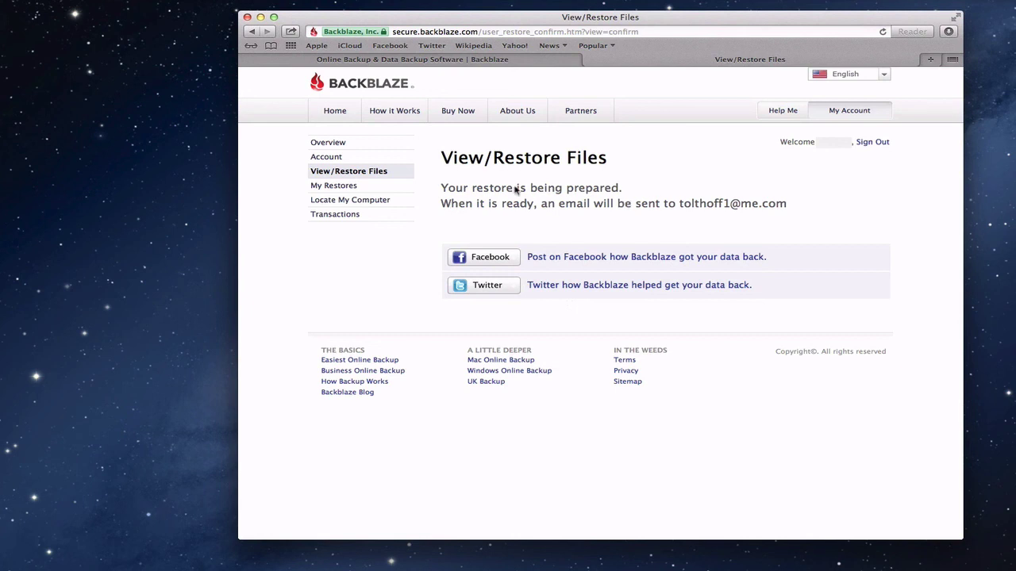
pyautogui.click(347, 189)
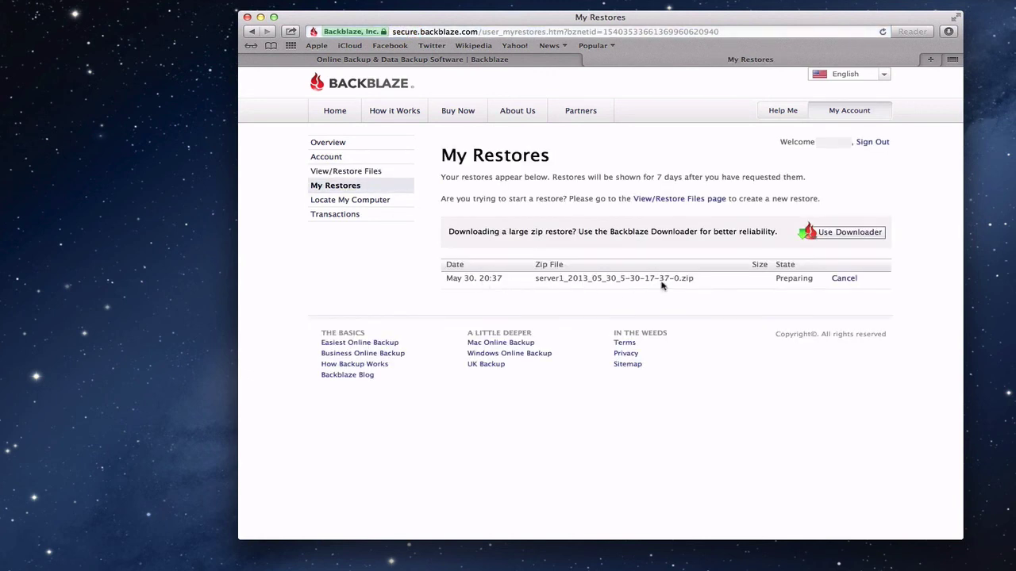